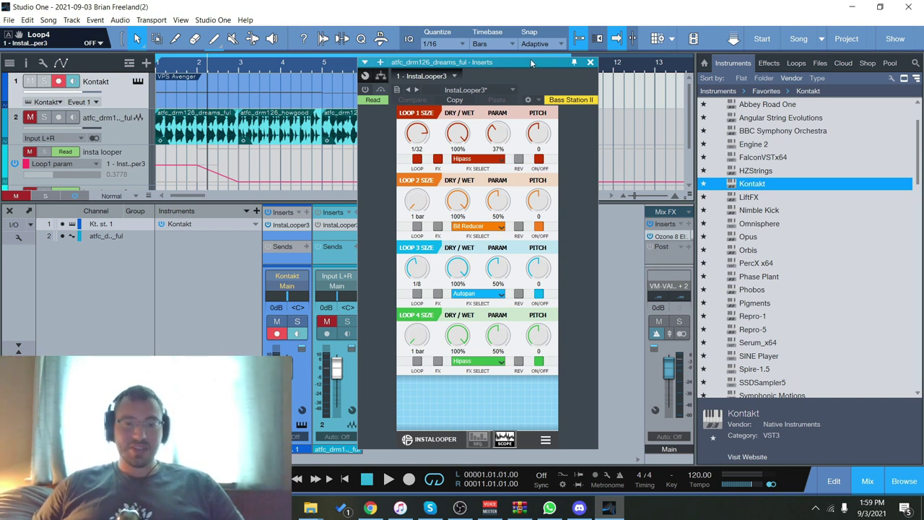
# Close the drum track's InstaLooper3 window and open the InstaLooper3 insert on the Kontakt channel
pyautogui.moveTo(530, 59)
pyautogui.mouseDown()
pyautogui.moveTo(709, 72)
pyautogui.moveTo(540, 65)
pyautogui.moveTo(547, 56)
pyautogui.mouseUp()
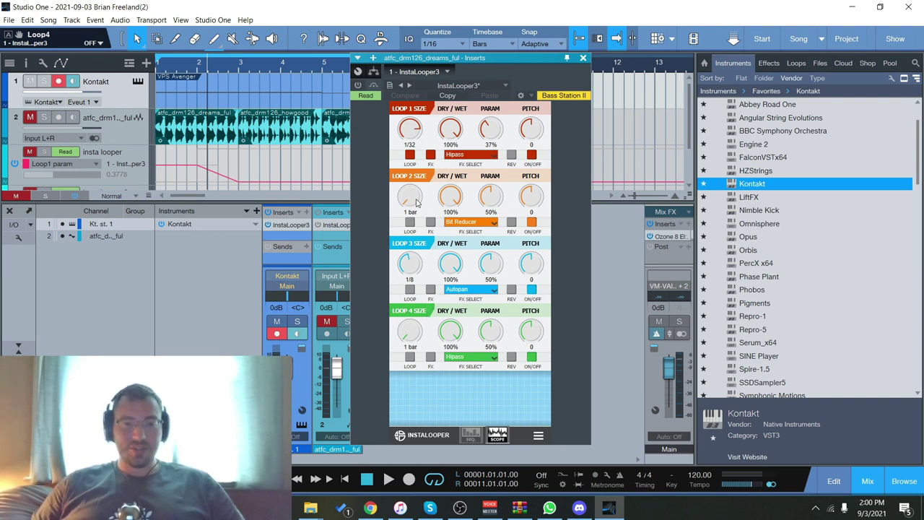
pyautogui.click(584, 58)
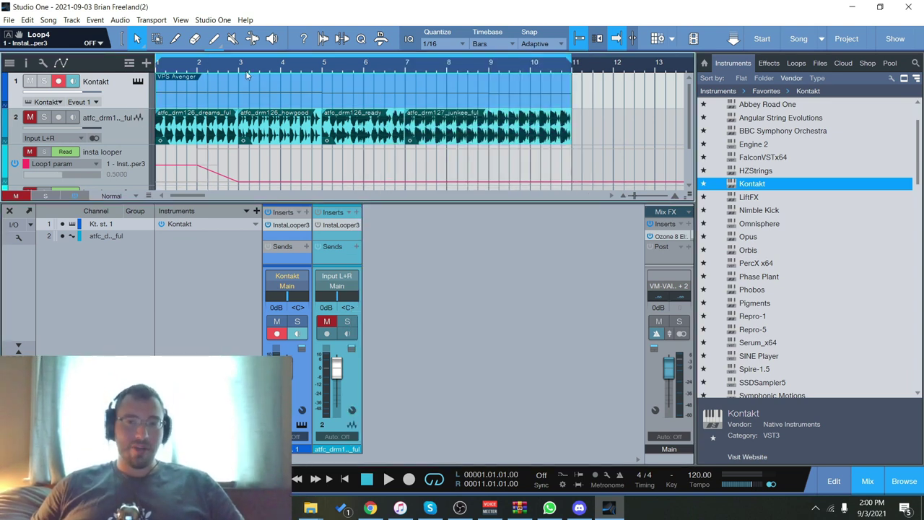
pyautogui.click(282, 225)
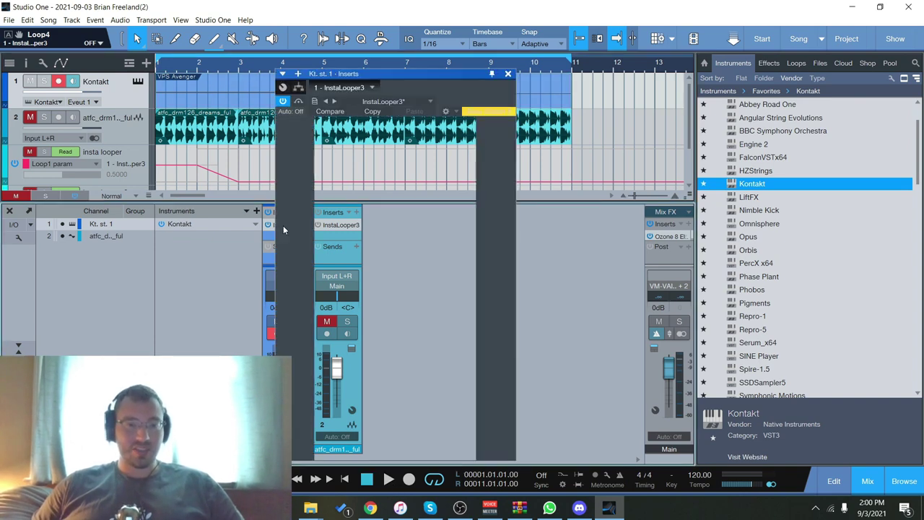
pyautogui.moveTo(415, 74); pyautogui.dragTo(528, 59)
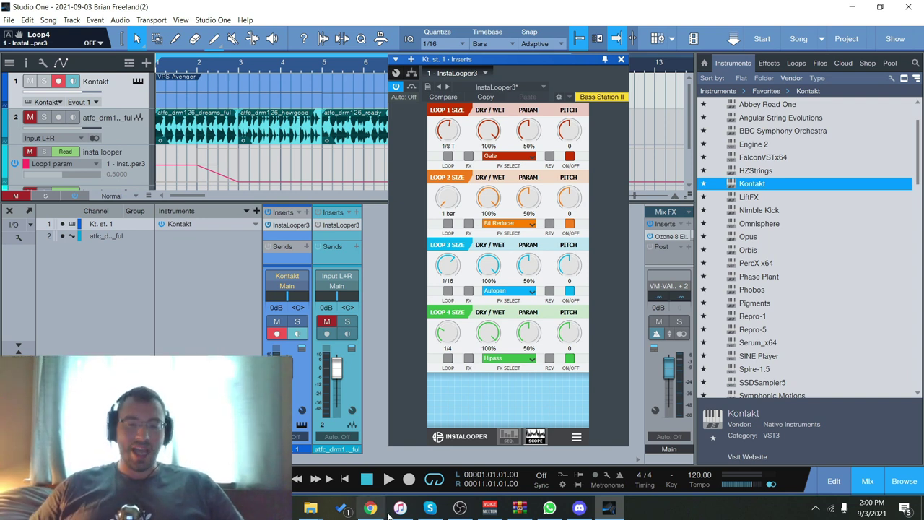
# Play the song and audition Loop 3 and Loop 4 of the Kontakt channel's InstaLooper3
pyautogui.press('space')
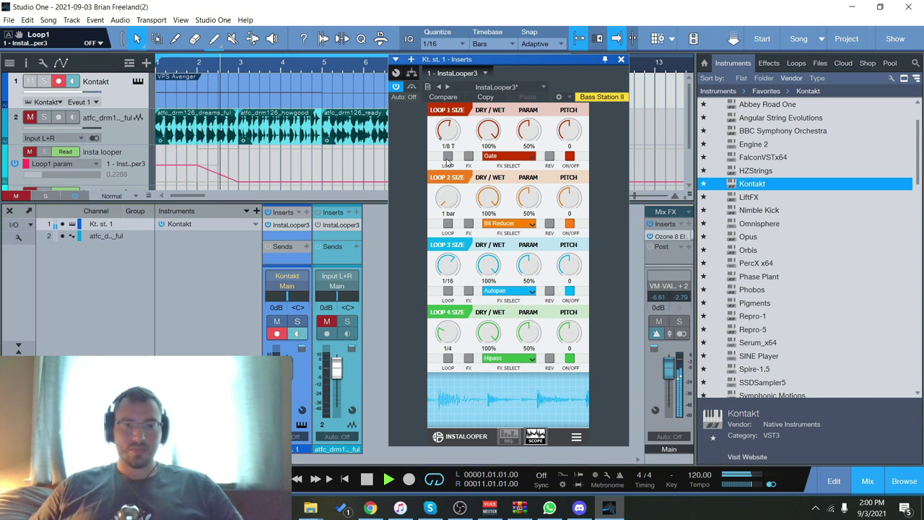
pyautogui.click(448, 292)
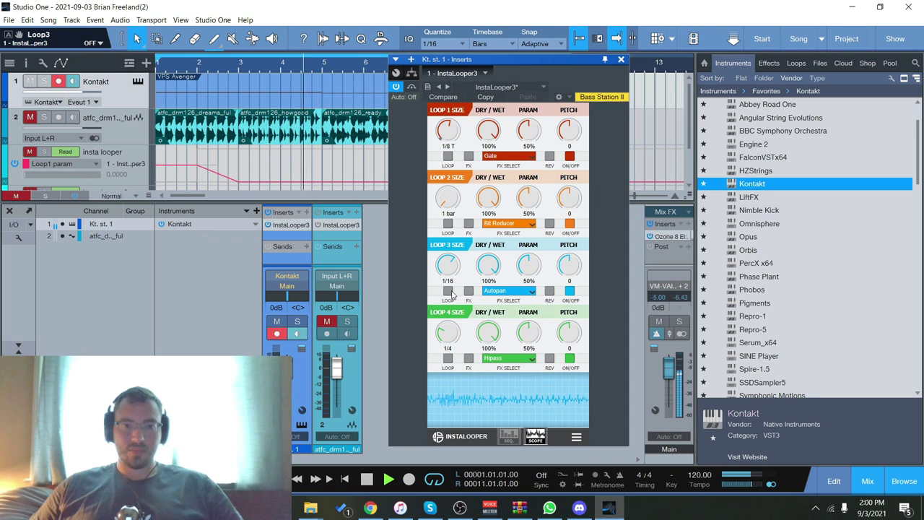
pyautogui.click(447, 361)
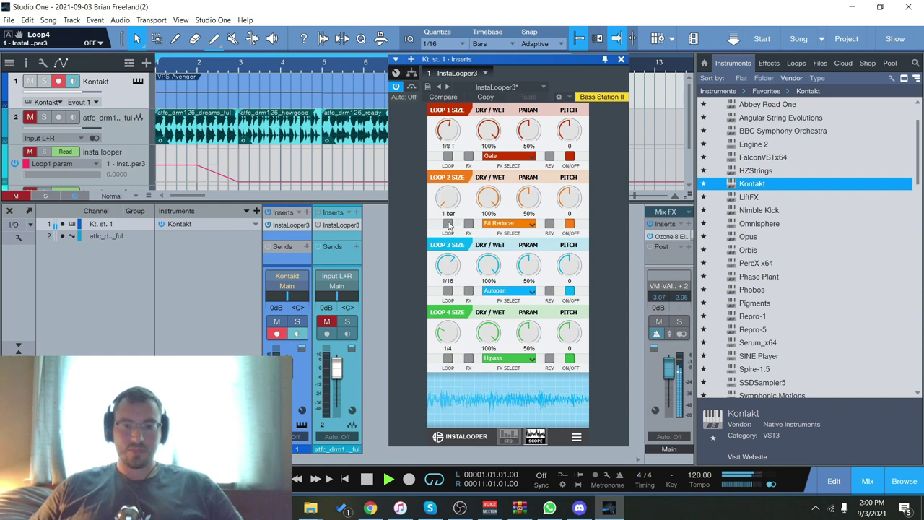
pyautogui.moveTo(542, 59); pyautogui.dragTo(723, 65)
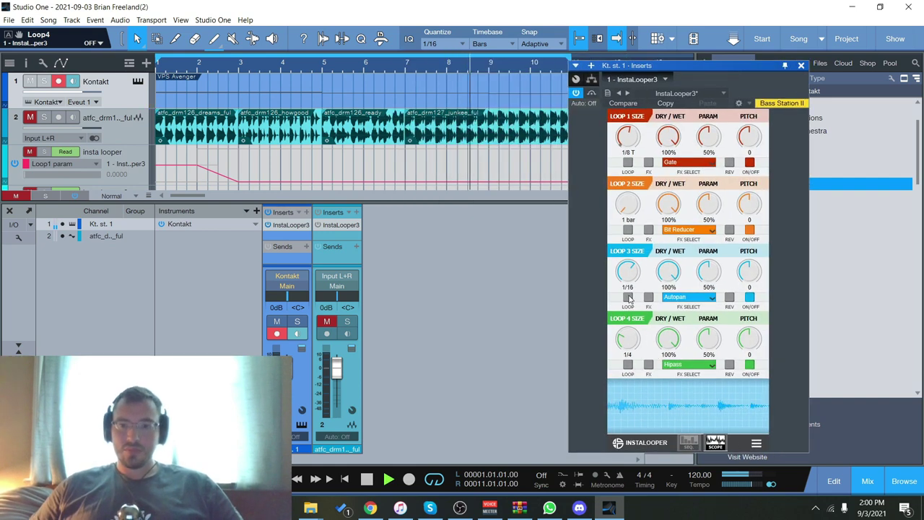
# Audition Loop 2, Loop 4 and Loop 1 by switching each on and off during playback, and stop the song
pyautogui.click(628, 229)
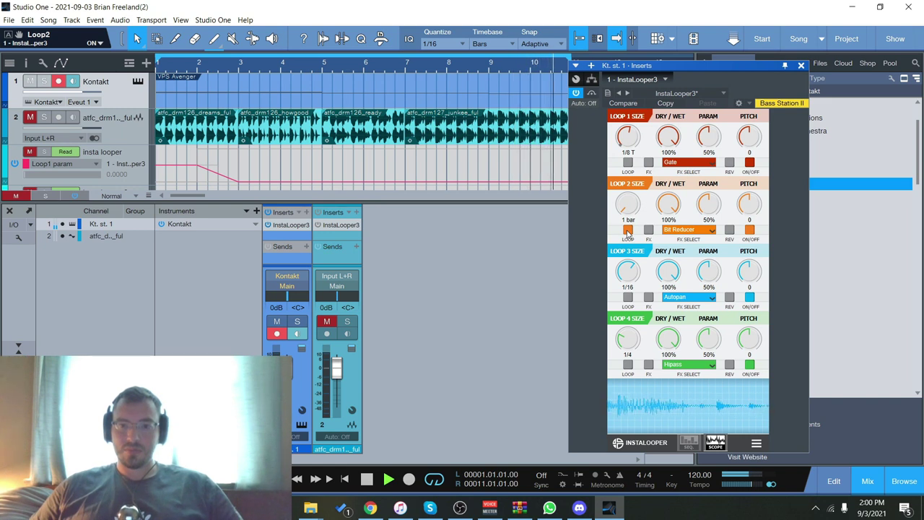
pyautogui.click(628, 229)
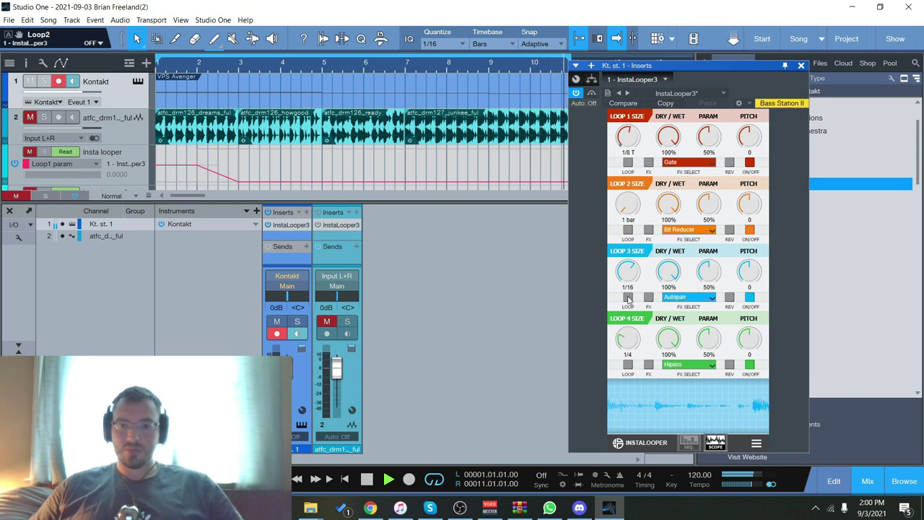
pyautogui.click(628, 365)
pyautogui.click(628, 365)
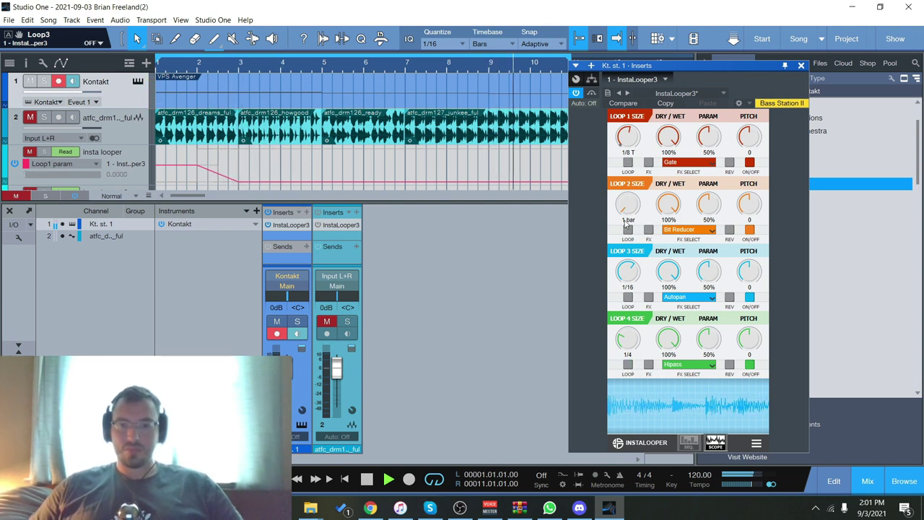
pyautogui.click(628, 163)
pyautogui.click(628, 162)
pyautogui.click(366, 479)
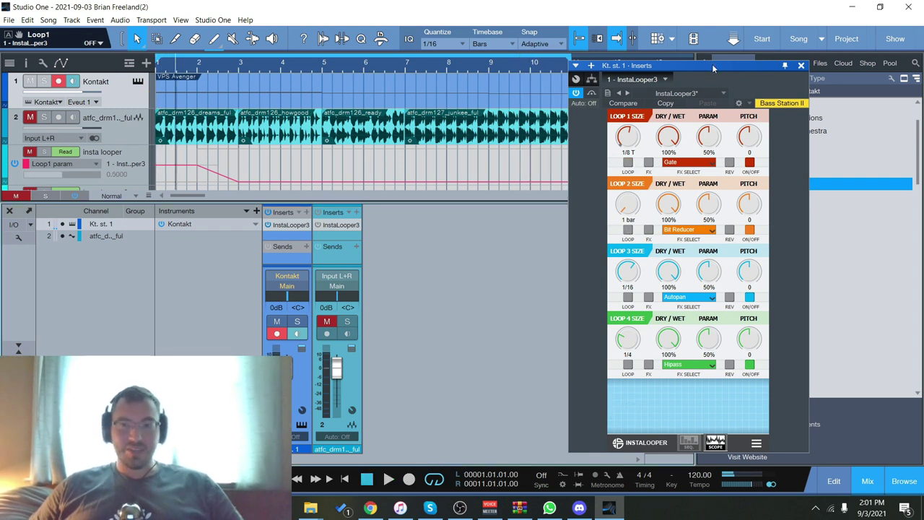
# Open the drum track's InstaLooper3 in place of the Kontakt one, with the insert enabled, and show Loop 1's effect choices
pyautogui.moveTo(714, 68); pyautogui.dragTo(605, 55)
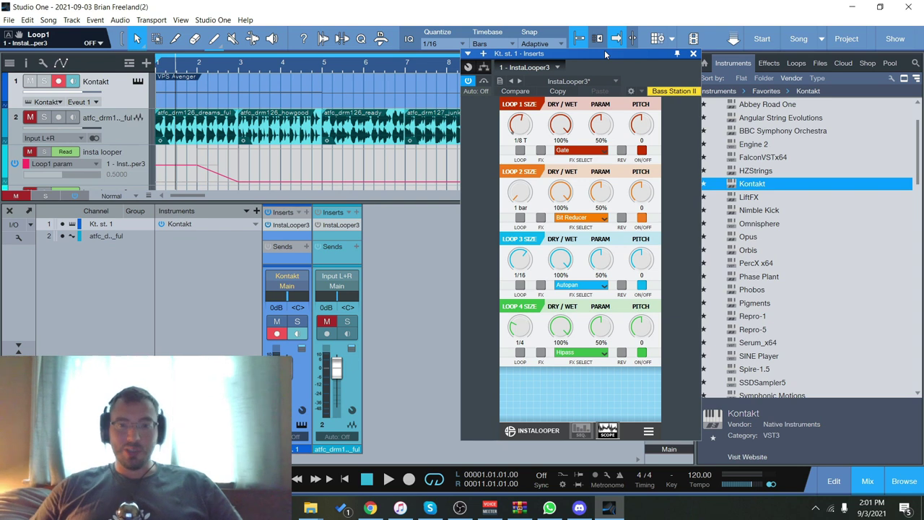
pyautogui.click(694, 55)
pyautogui.scroll(-2, 165, 151)
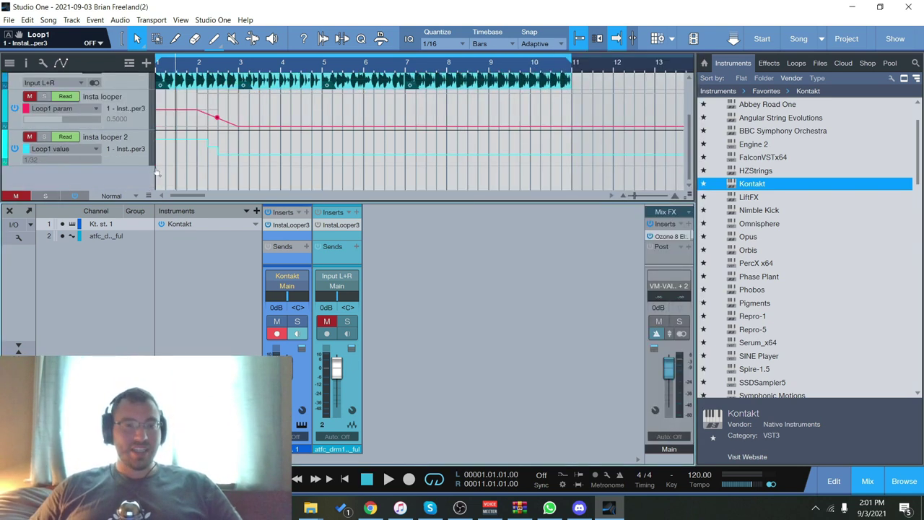
pyautogui.click(335, 224)
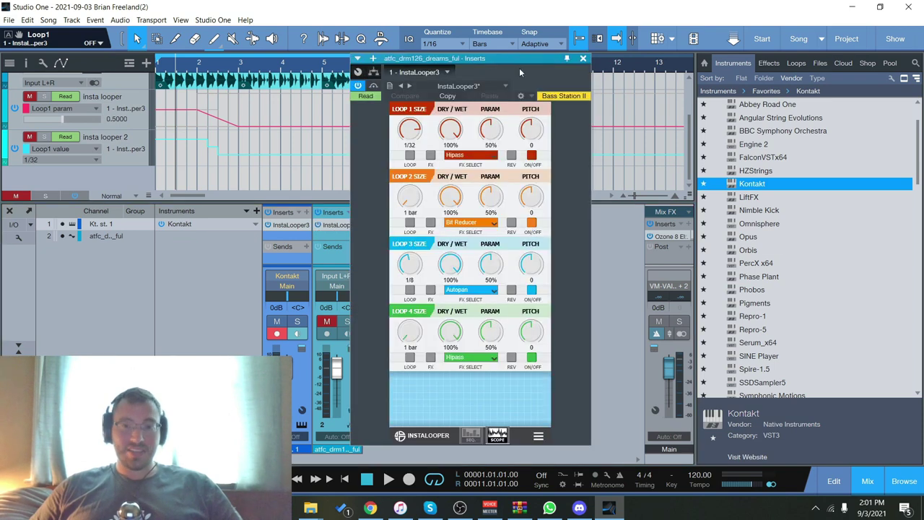
pyautogui.moveTo(519, 58); pyautogui.dragTo(618, 57)
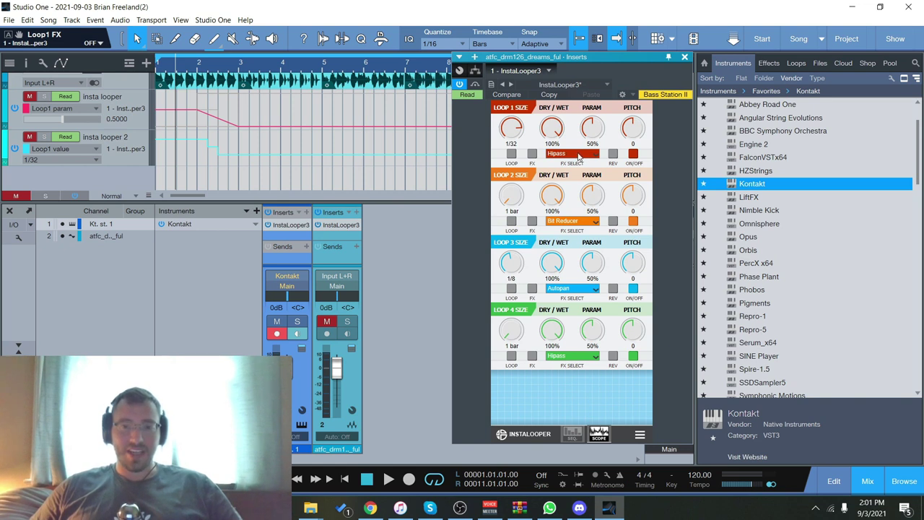
pyautogui.click(578, 155)
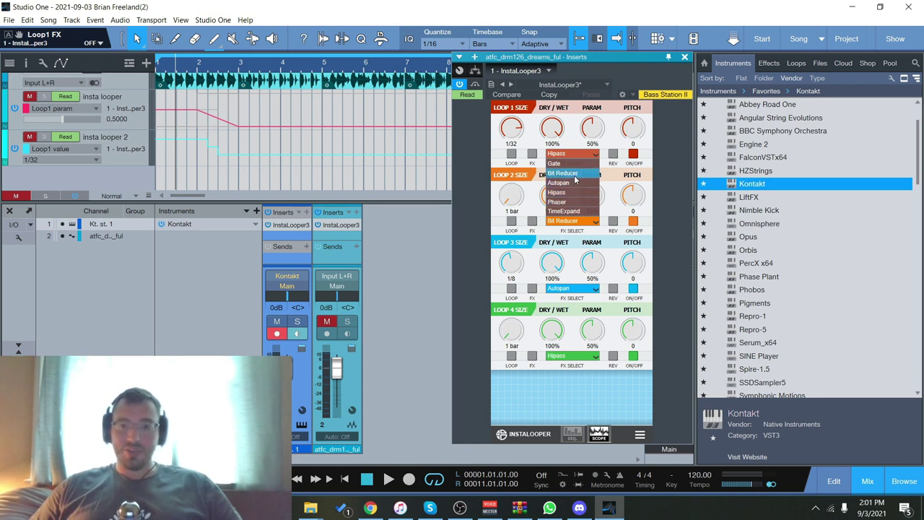
pyautogui.moveTo(601, 57); pyautogui.dragTo(585, 57)
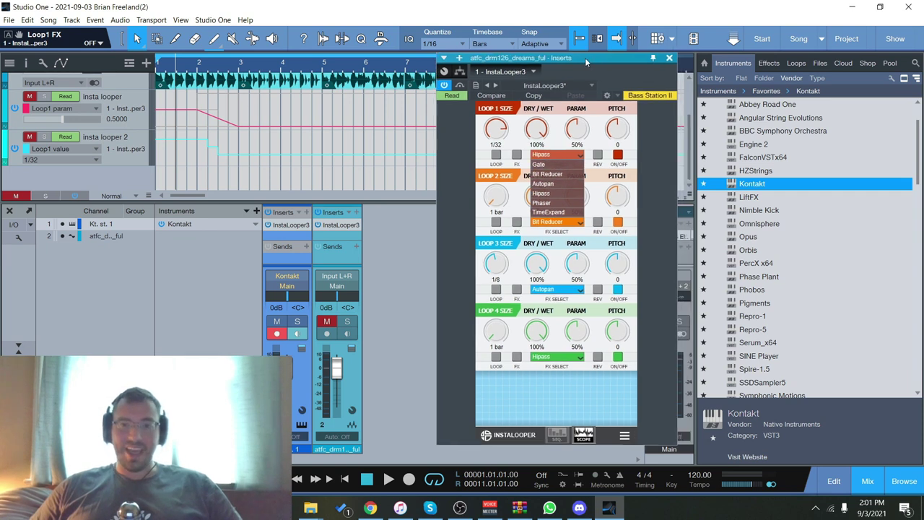
# Display the Loop1 FX automation in the insta looper lane and select the insta looper 2 lane with the Loop1 value automation
pyautogui.click(669, 58)
pyautogui.scroll(1, 133, 119)
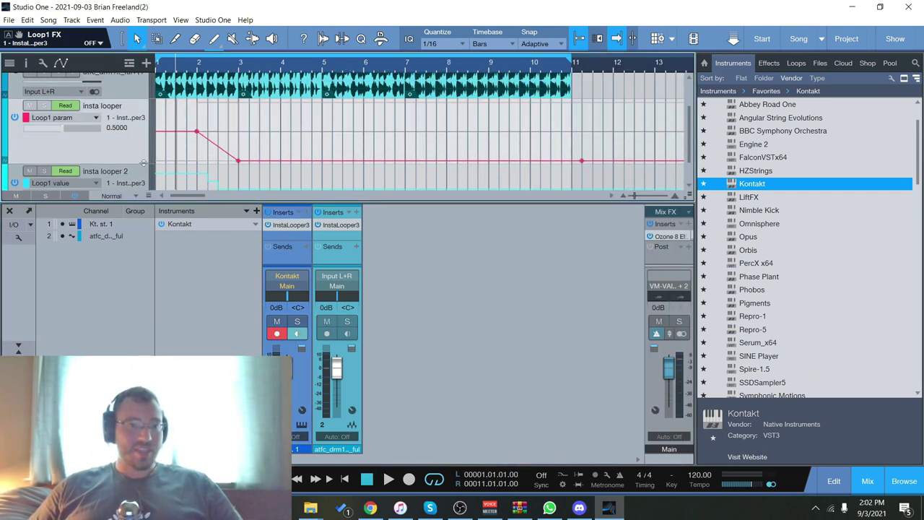
pyautogui.click(94, 118)
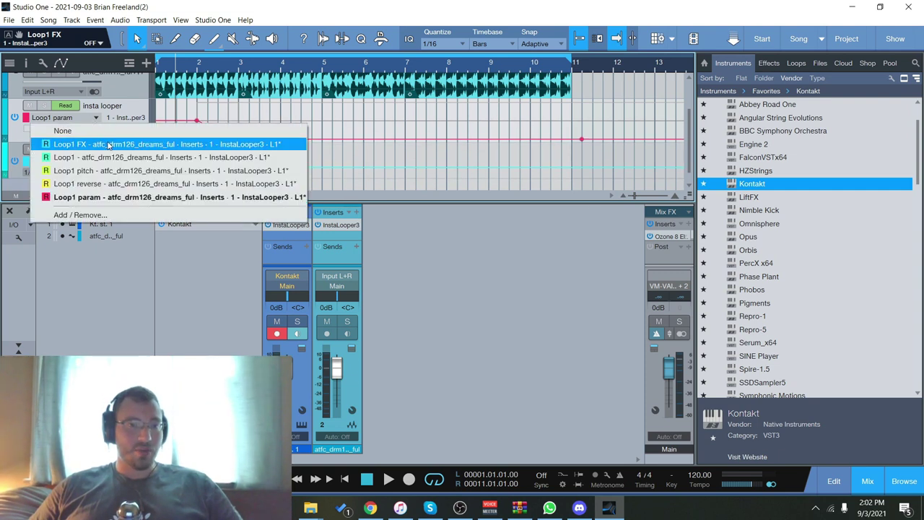
pyautogui.click(108, 145)
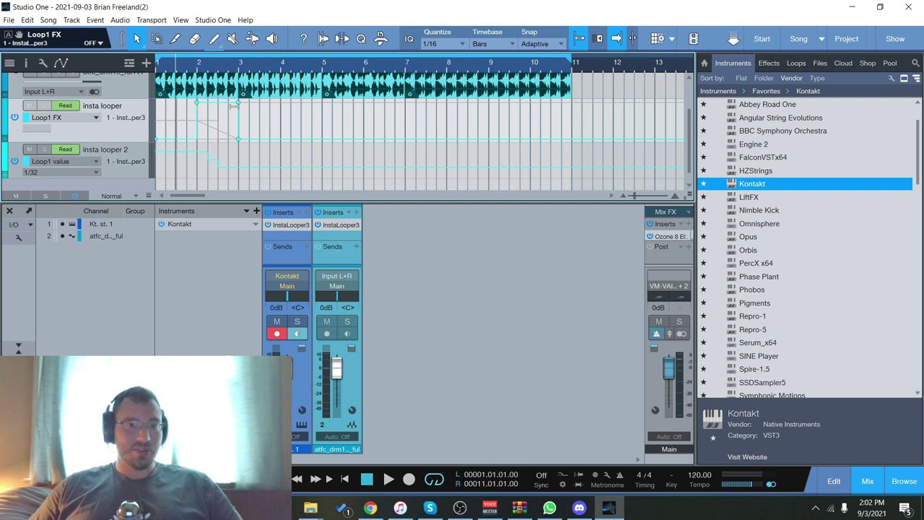
pyautogui.scroll(-1, 248, 157)
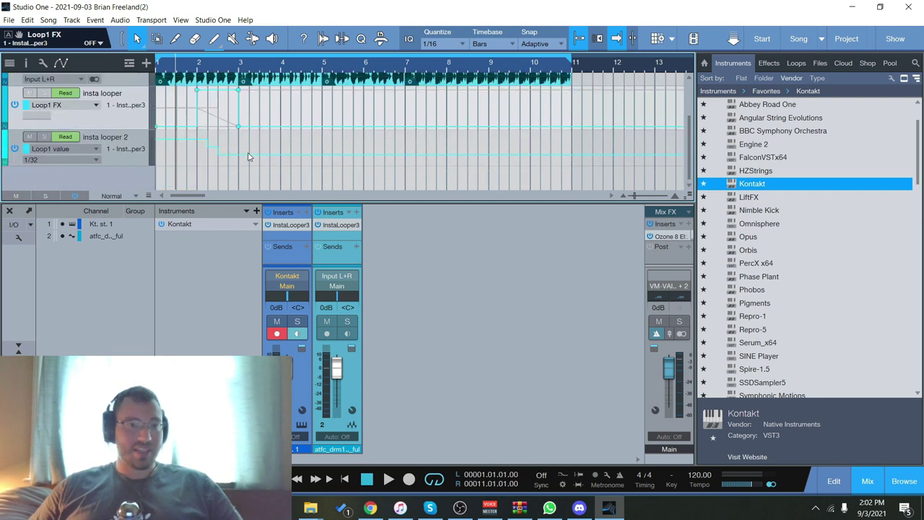
pyautogui.click(132, 150)
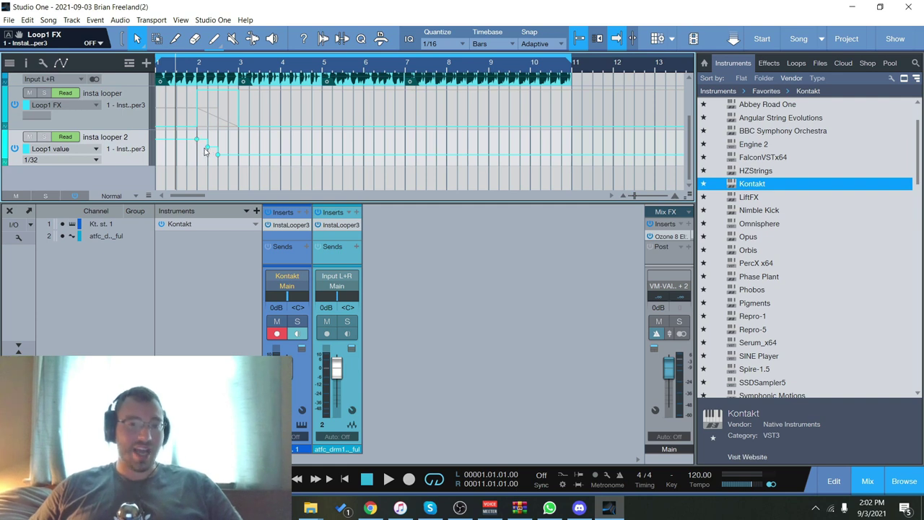
# Open the drum track's InstaLooper3 window and play the song to hear the Loop 1 automation
pyautogui.click(341, 225)
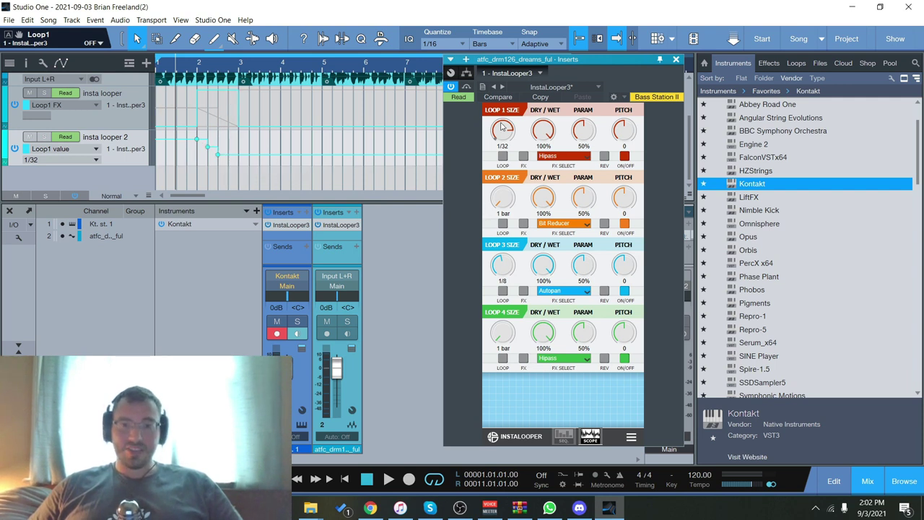
pyautogui.click(389, 482)
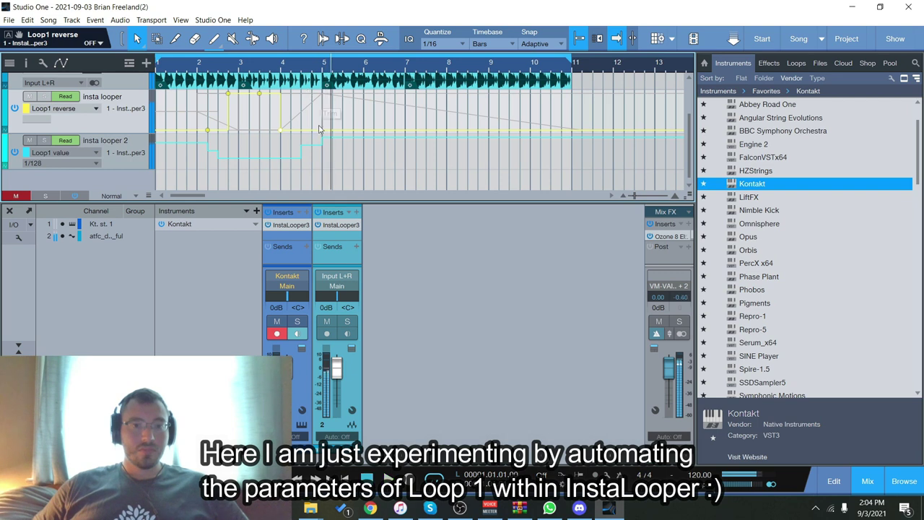
# Automate Loop1 reverse on and raise the Loop1 value to 1/128 one beat before bar 5, and play the result
pyautogui.scroll(1, 361, 141)
pyautogui.scroll(-1, 361, 141)
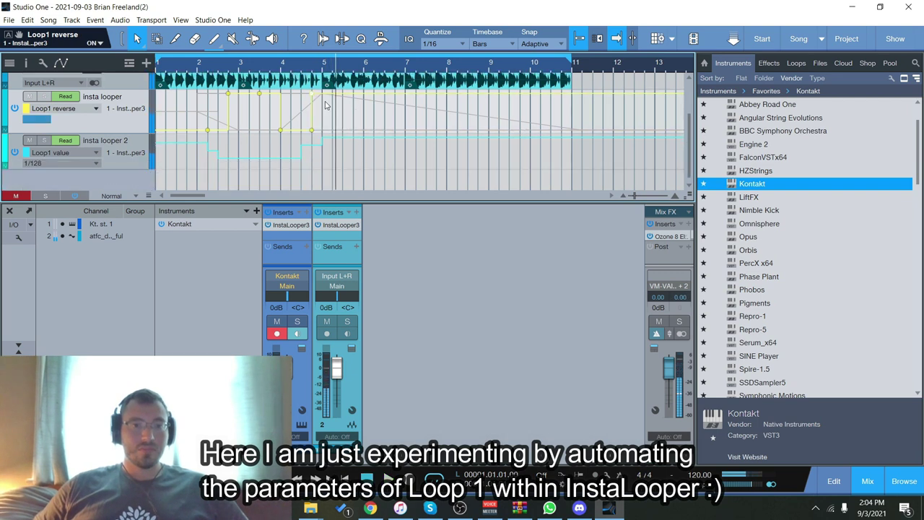
pyautogui.click(312, 152)
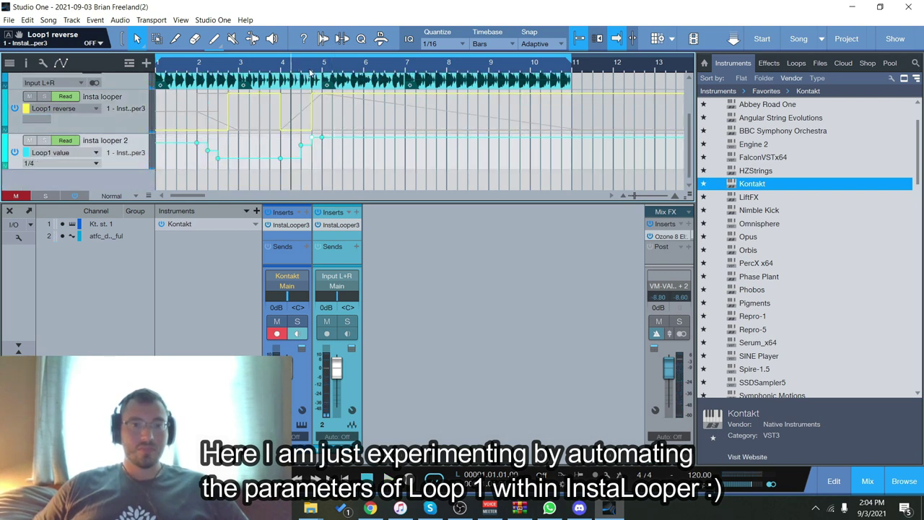
pyautogui.press('space')
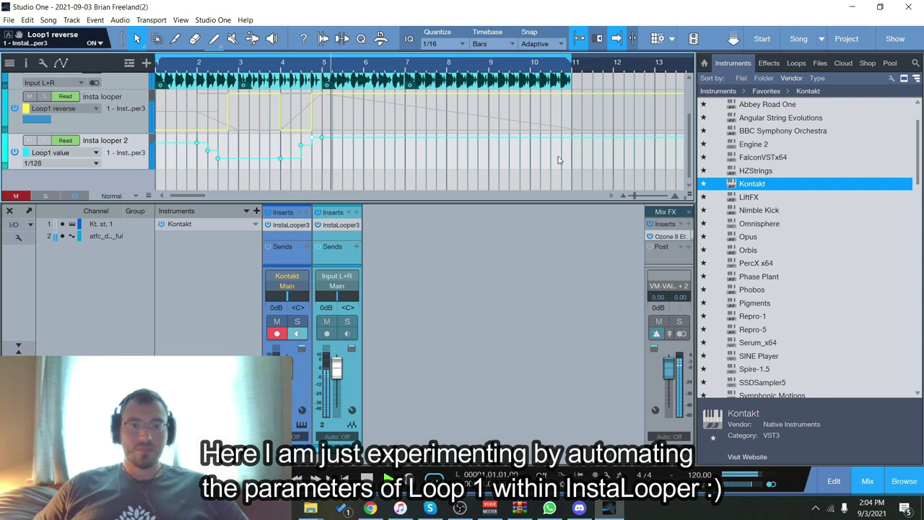
pyautogui.press('space')
# Review the Loop1 reverse and Loop1 value lanes, and switch off Loop 1's FX in the drum track's InstaLooper3
pyautogui.click(213, 128)
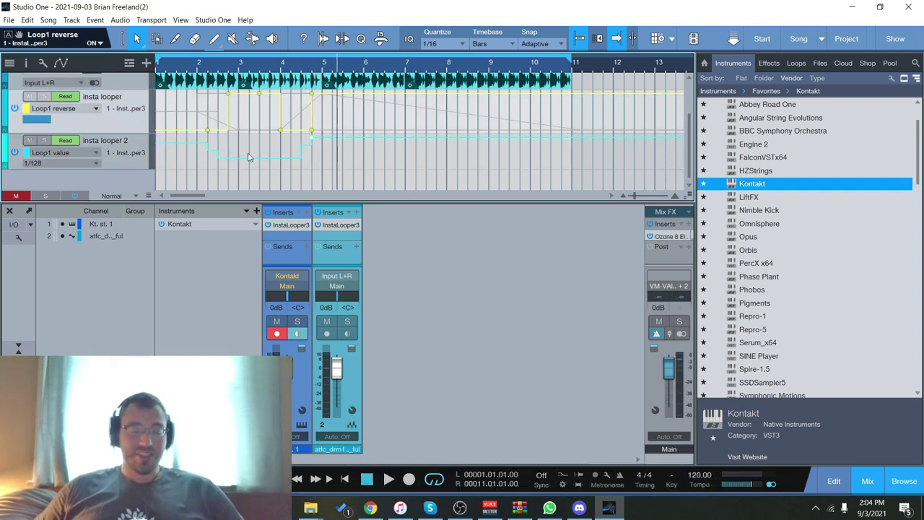
pyautogui.click(201, 164)
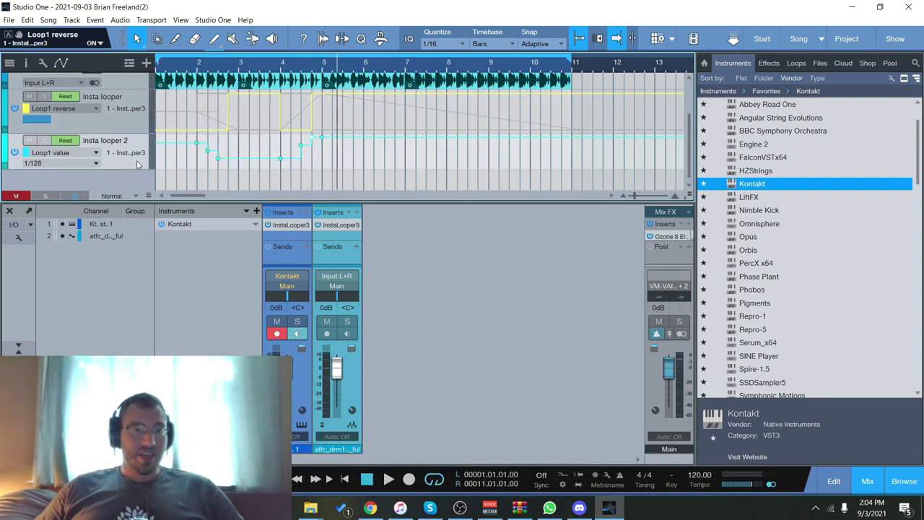
pyautogui.click(337, 225)
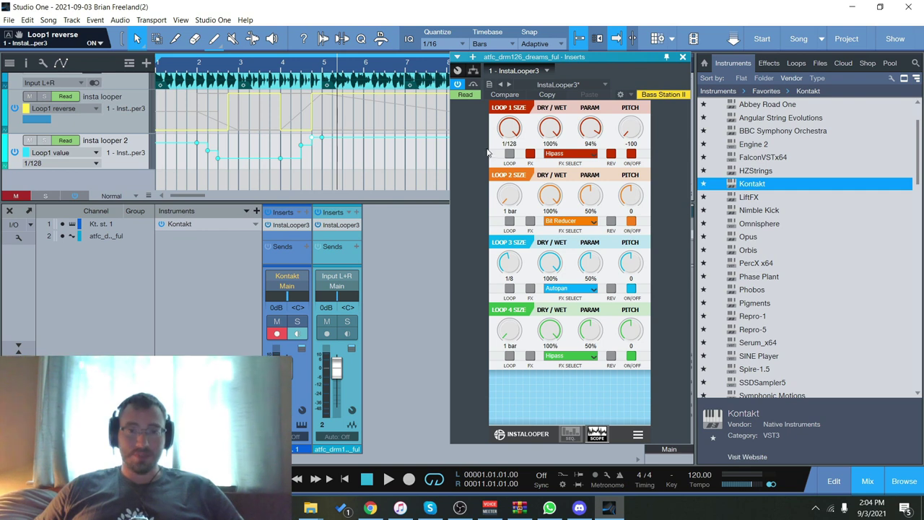
pyautogui.click(531, 155)
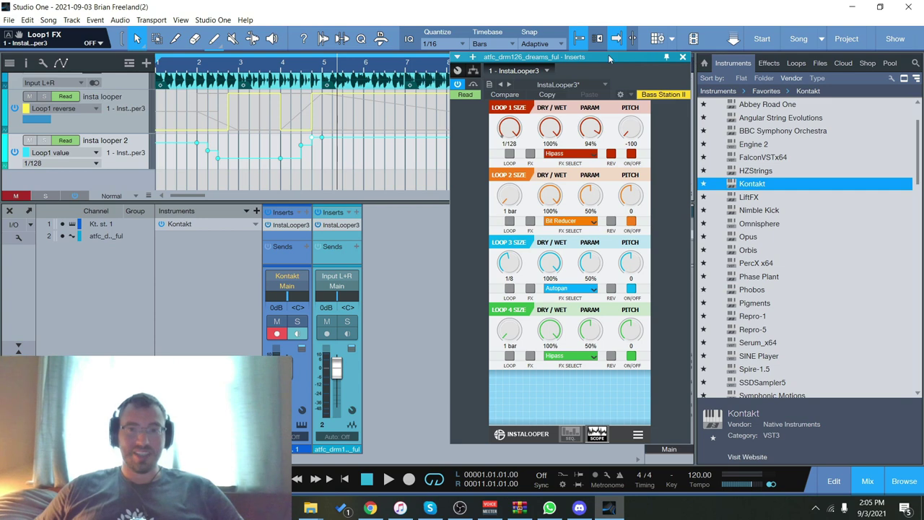
pyautogui.moveTo(606, 57); pyautogui.dragTo(674, 70)
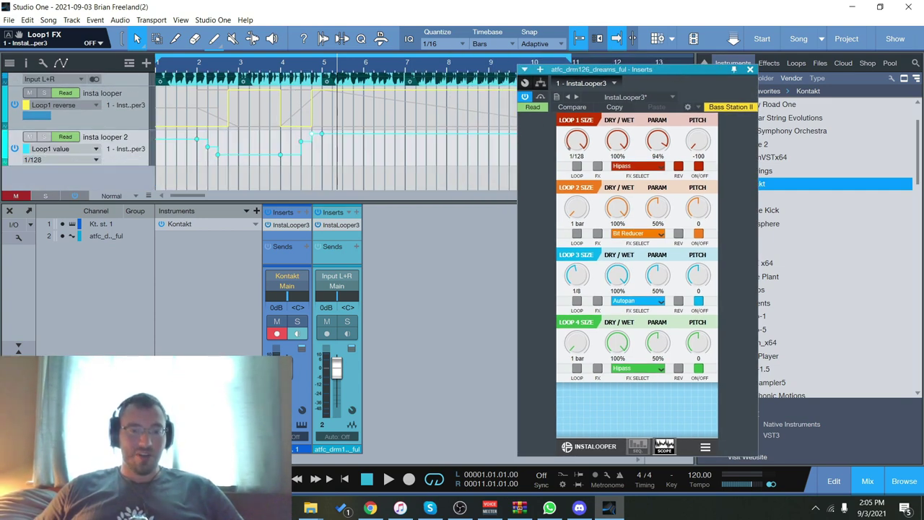
# Solo the drum track with its InstaLooper3 bypassed and play the dry drum loop
pyautogui.scroll(1, 27, 79)
pyautogui.click(43, 88)
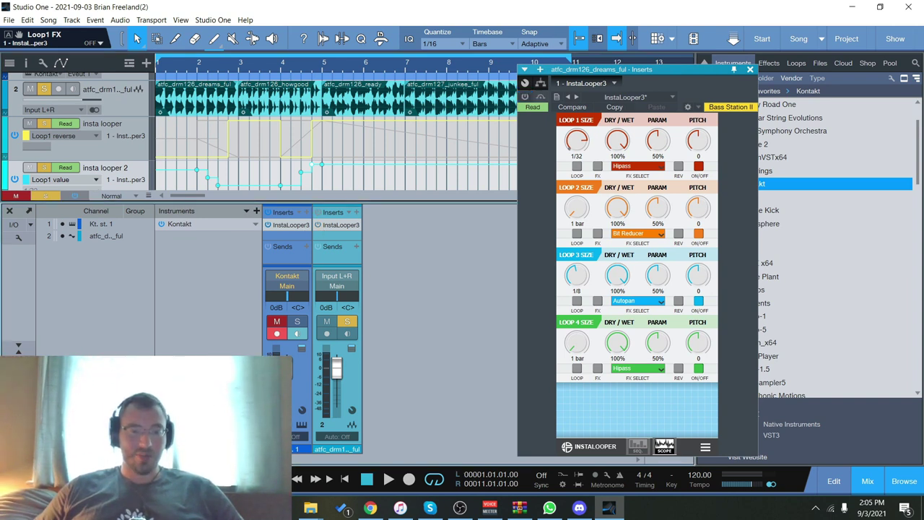
pyautogui.click(390, 482)
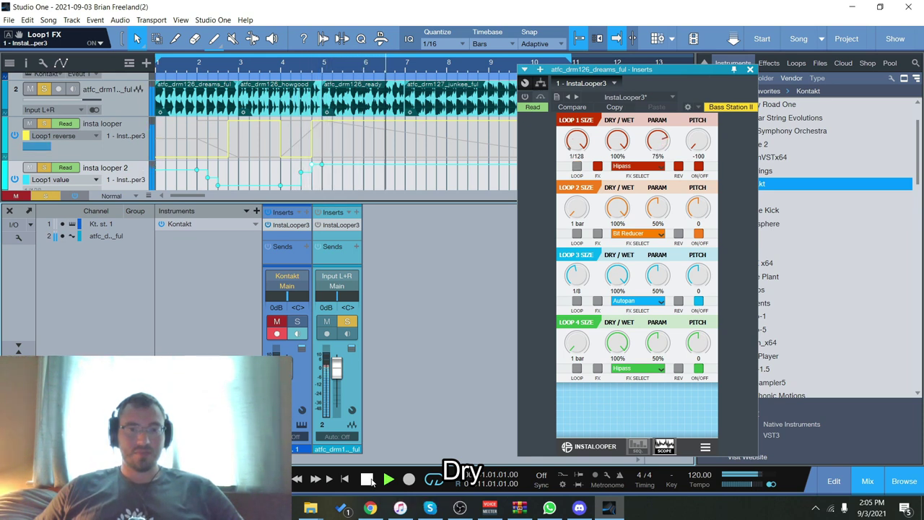
# Stop the dry playback, unsolo the drum track, re-enable its InstaLooper3, and play the processed drum loop
pyautogui.click(368, 480)
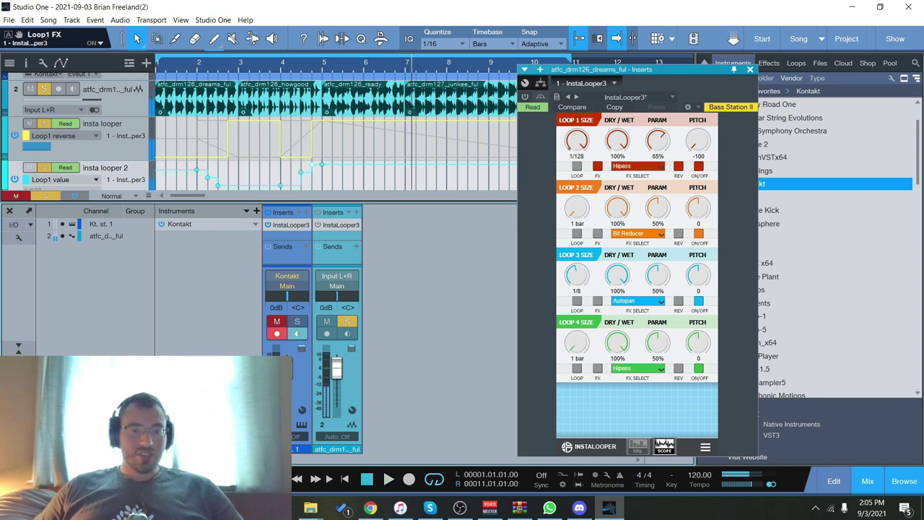
pyautogui.click(51, 197)
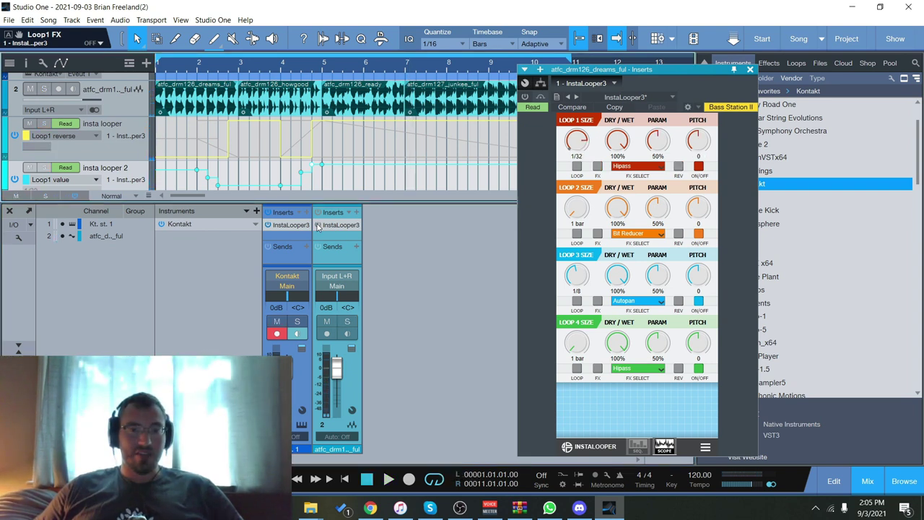
pyautogui.scroll(-1, 99, 86)
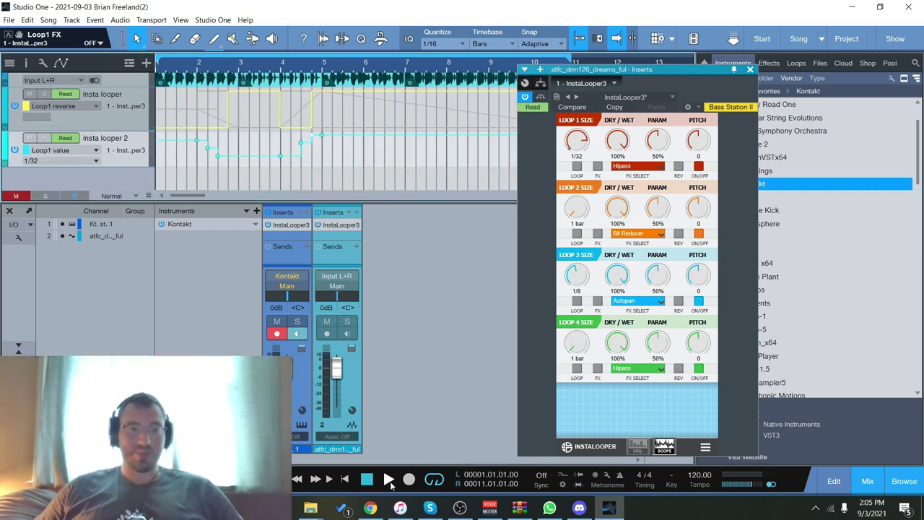
pyautogui.click(388, 479)
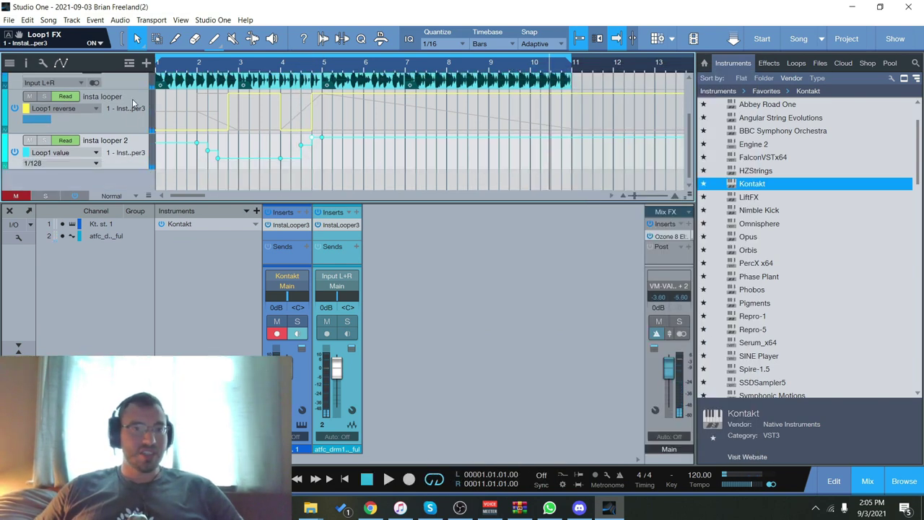
# Review the drum track's Loop1 param and Loop1 FX automation in the insta looper lane
pyautogui.click(96, 108)
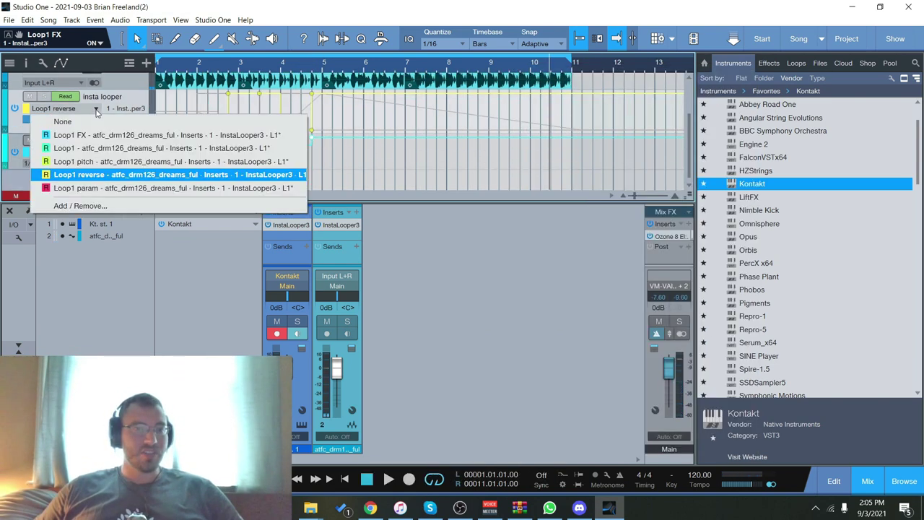
pyautogui.click(115, 187)
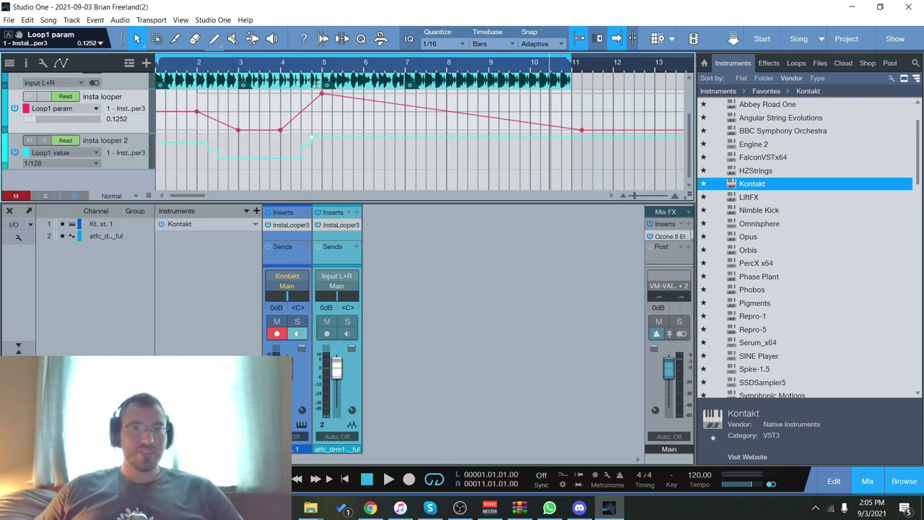
pyautogui.click(96, 109)
pyautogui.click(92, 135)
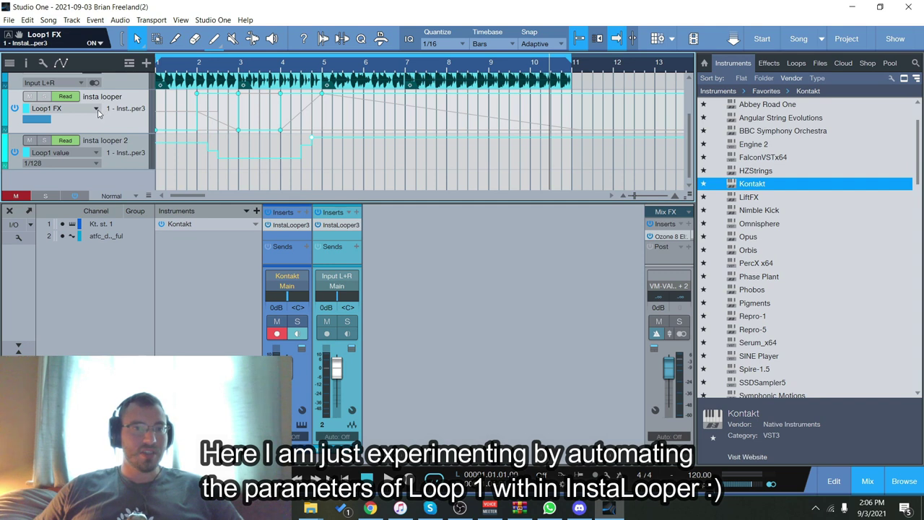
# Automate Loop1 on from mid-bar 6 to bar 7 and again from bar 8 to bar 9
pyautogui.scroll(1, 121, 121)
pyautogui.click(98, 118)
pyautogui.click(72, 152)
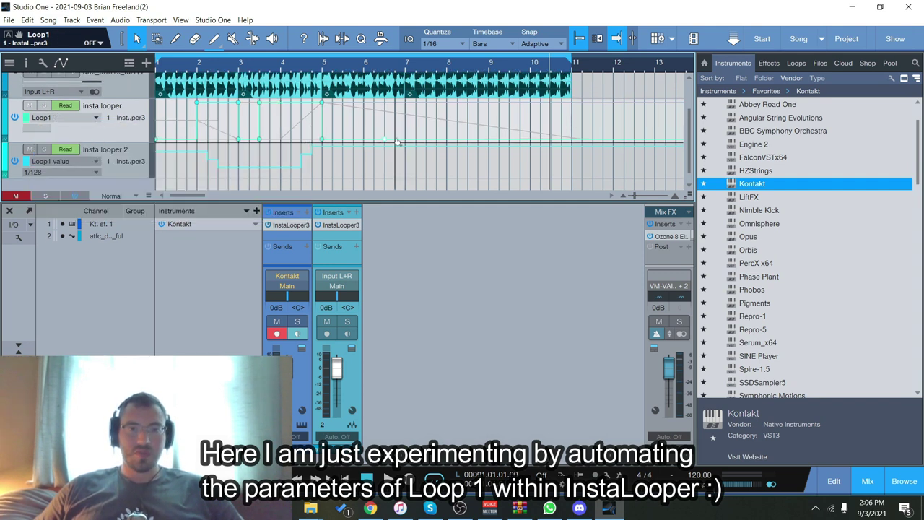
pyautogui.moveTo(406, 143); pyautogui.dragTo(406, 107)
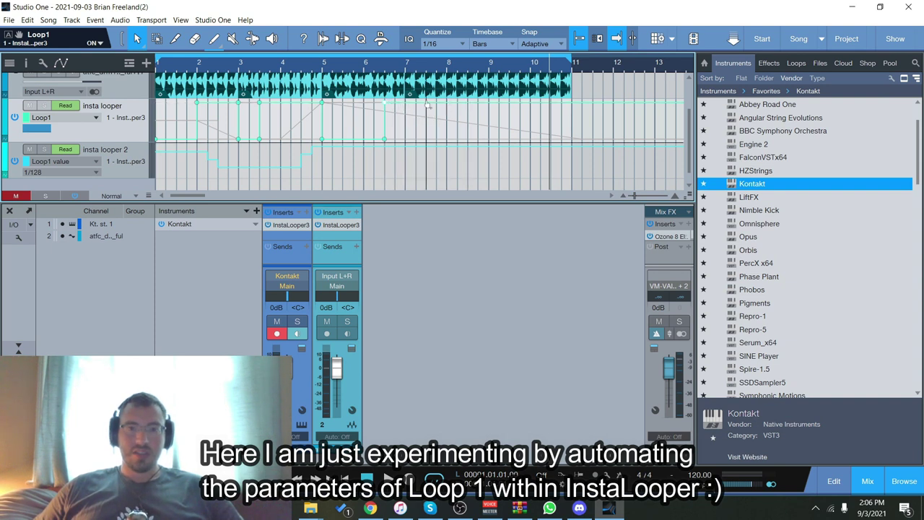
pyautogui.moveTo(406, 107); pyautogui.dragTo(490, 140)
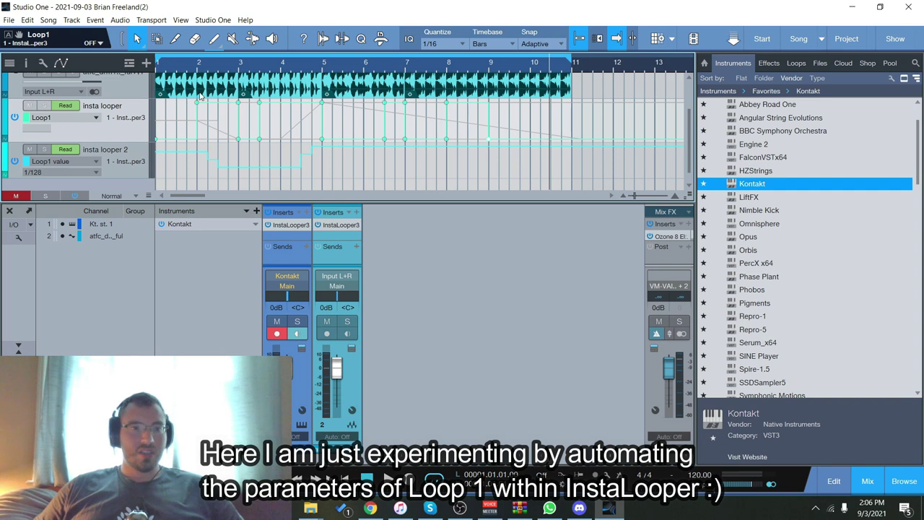
# Automate Loop1 pitch to rise in steps to its maximum during bar 6 and drop to -100 at bar 7
pyautogui.click(100, 118)
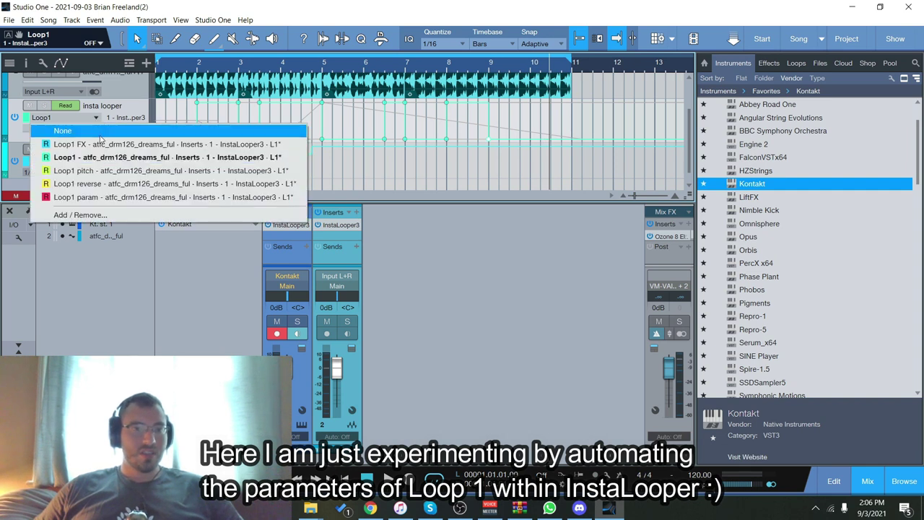
pyautogui.click(119, 171)
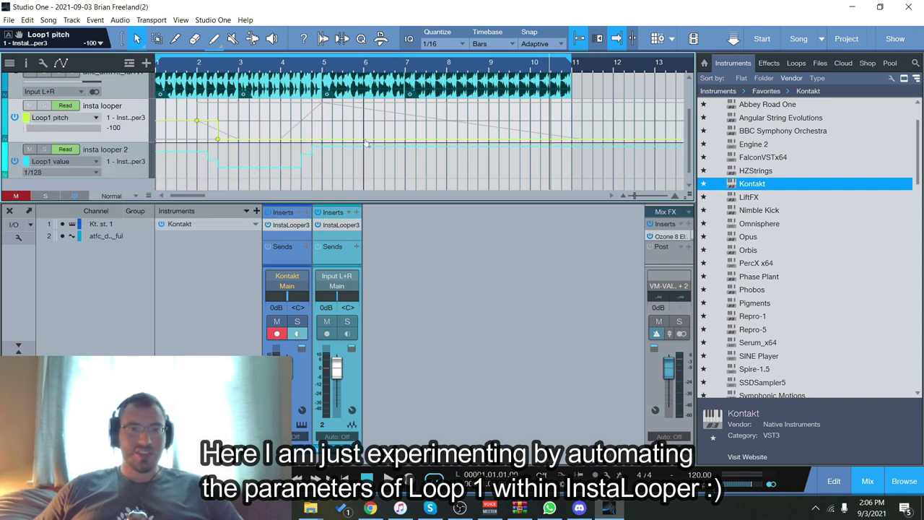
pyautogui.moveTo(405, 146); pyautogui.dragTo(433, 170)
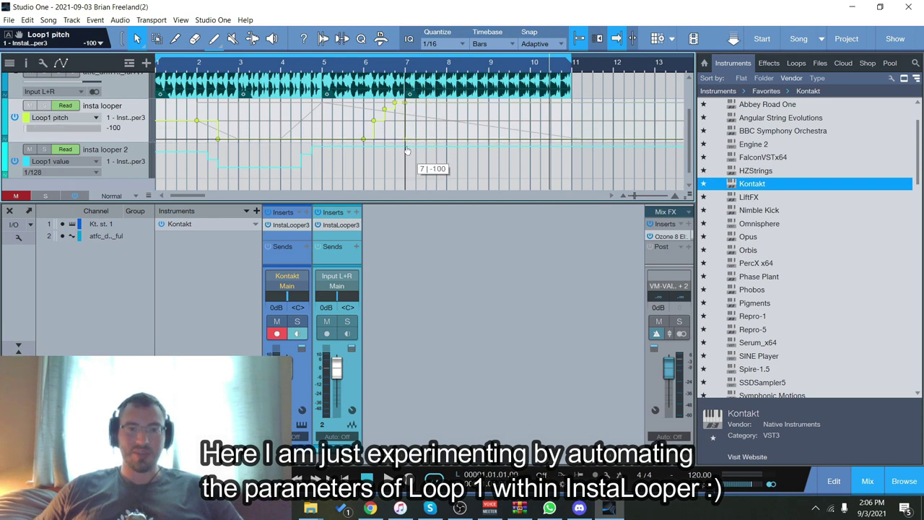
# Show the Loop1 FX automation in the insta looper lane and edit it between mid-bar 5 and mid-bar 6
pyautogui.click(98, 119)
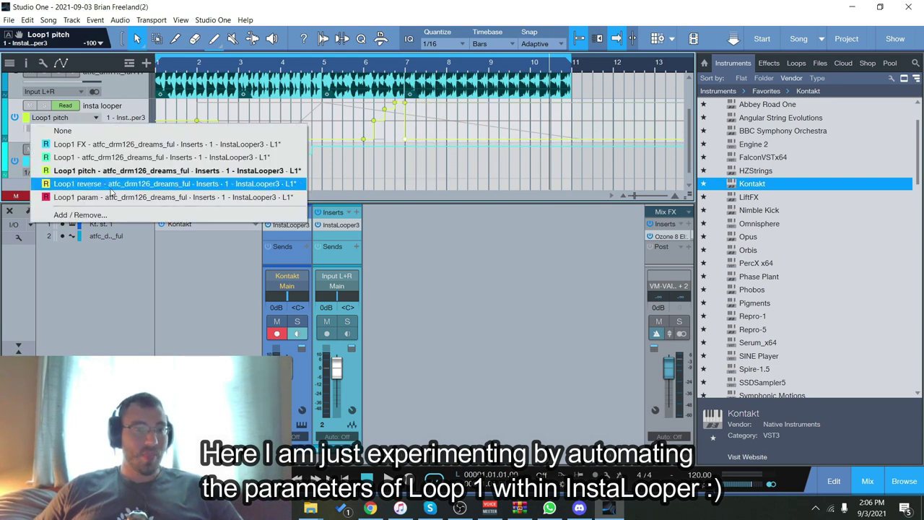
pyautogui.click(151, 160)
pyautogui.click(95, 117)
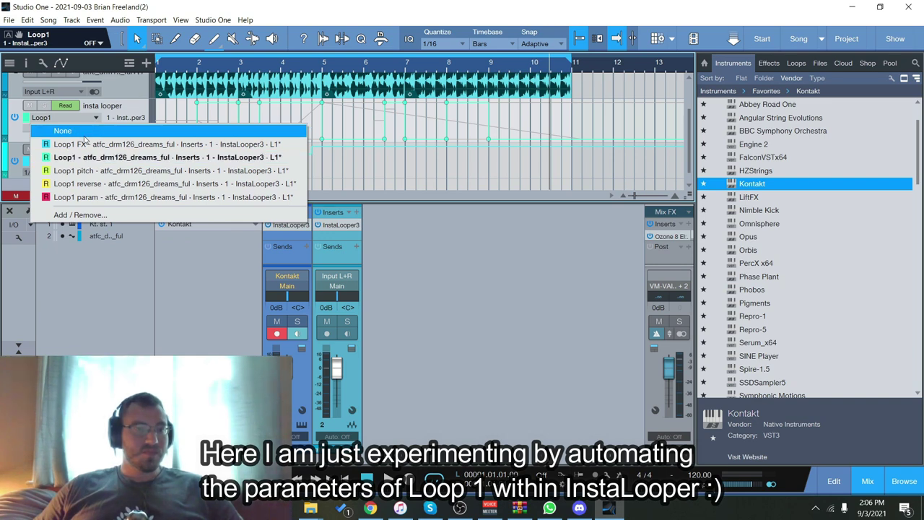
pyautogui.click(62, 131)
pyautogui.click(94, 119)
pyautogui.click(81, 144)
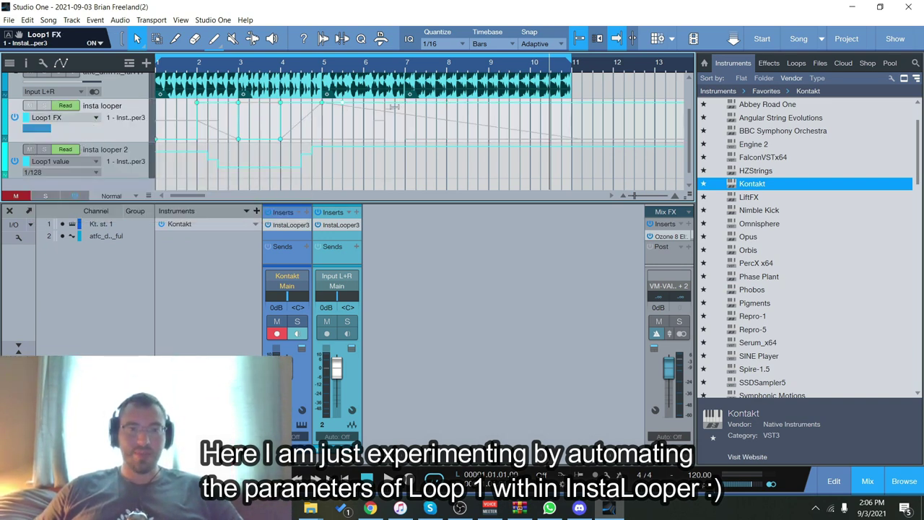
pyautogui.moveTo(343, 103); pyautogui.dragTo(385, 160)
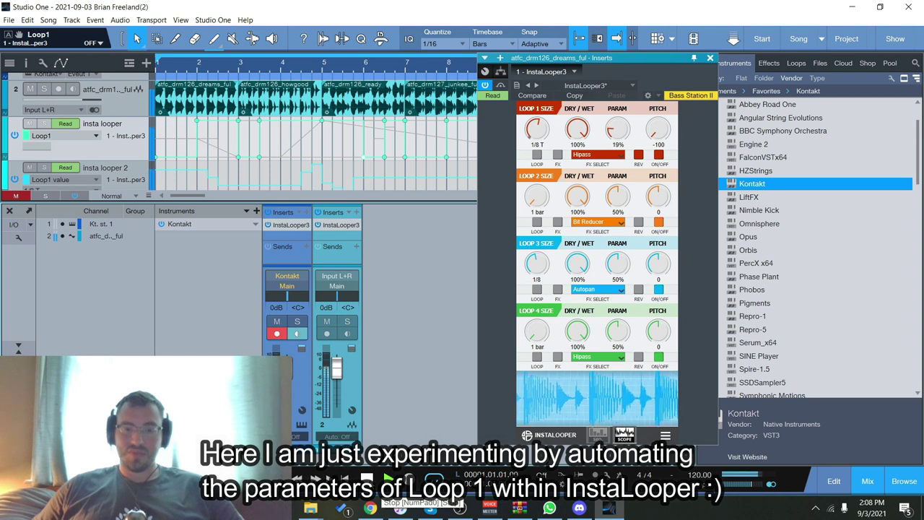
# Stop playback and review the Loop1 and Loop1 value automation lanes alongside the drum track's InstaLooper3 controls
pyautogui.click(367, 479)
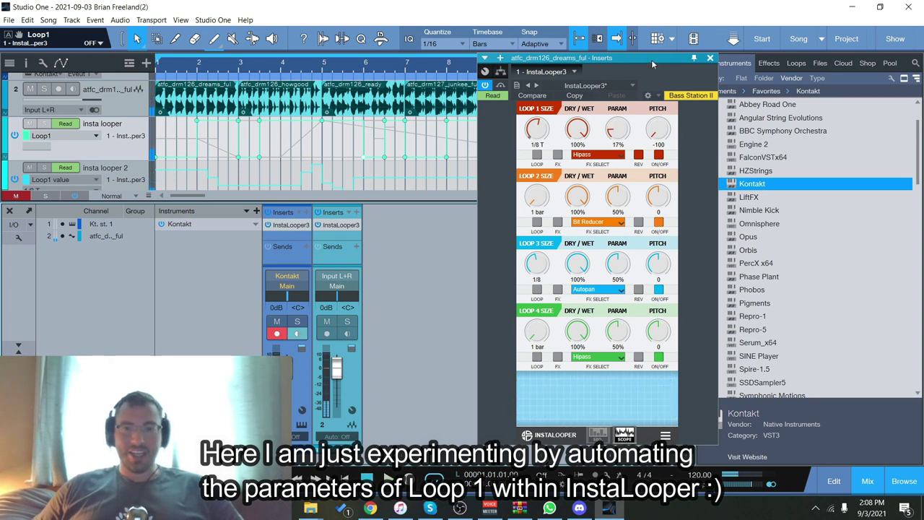
pyautogui.moveTo(651, 59); pyautogui.dragTo(638, 70)
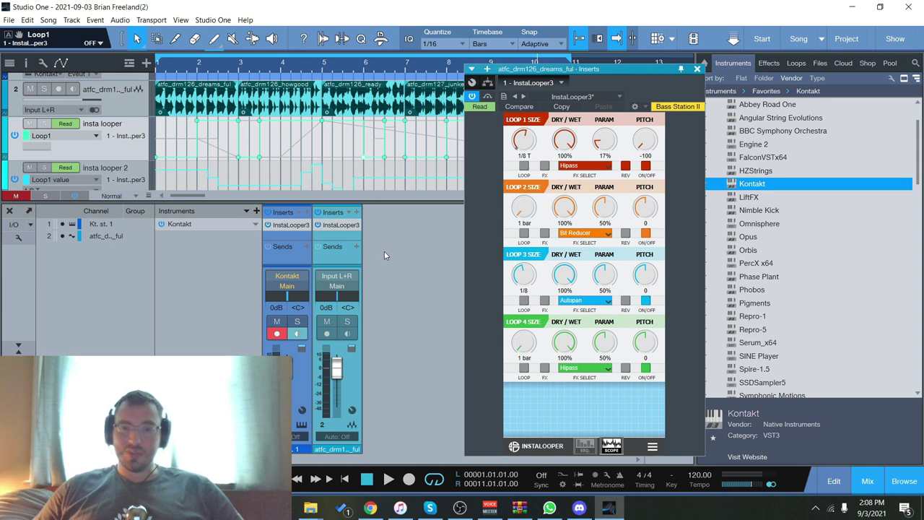
pyautogui.moveTo(648, 70); pyautogui.dragTo(672, 71)
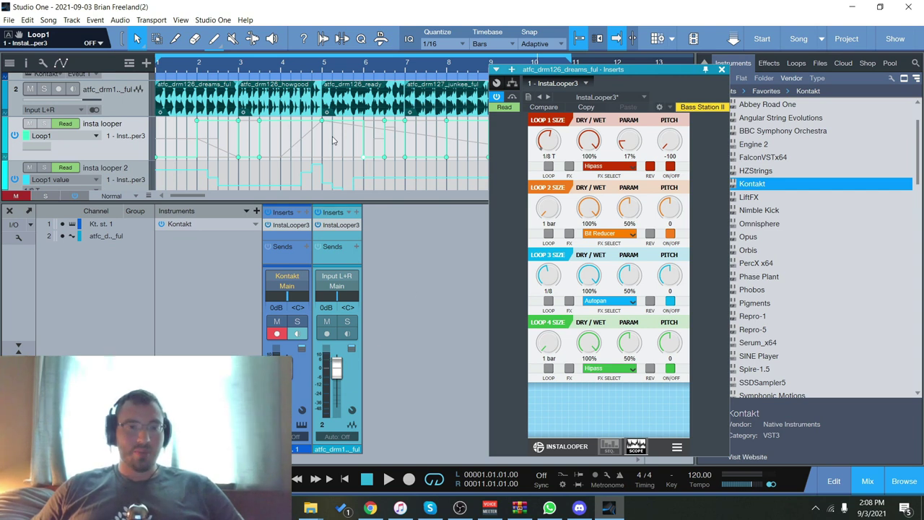
pyautogui.scroll(-1, 205, 128)
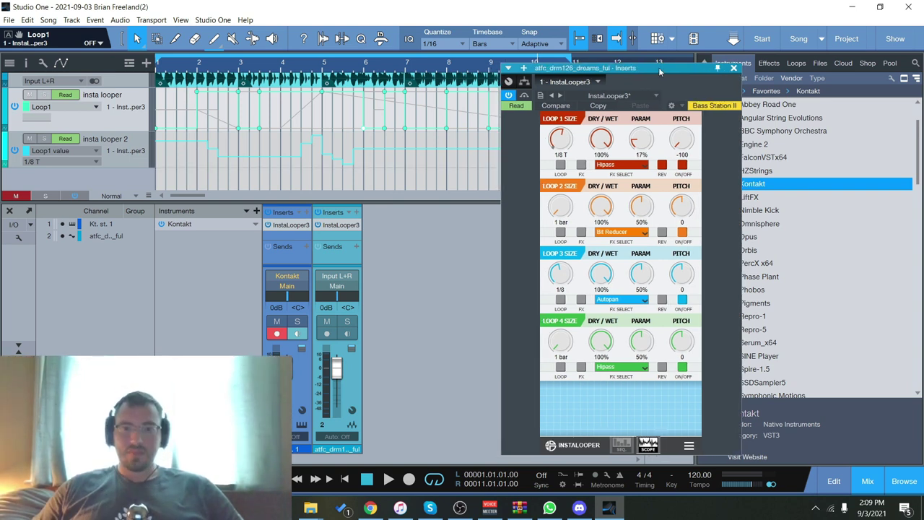
pyautogui.moveTo(544, 64); pyautogui.dragTo(550, 64)
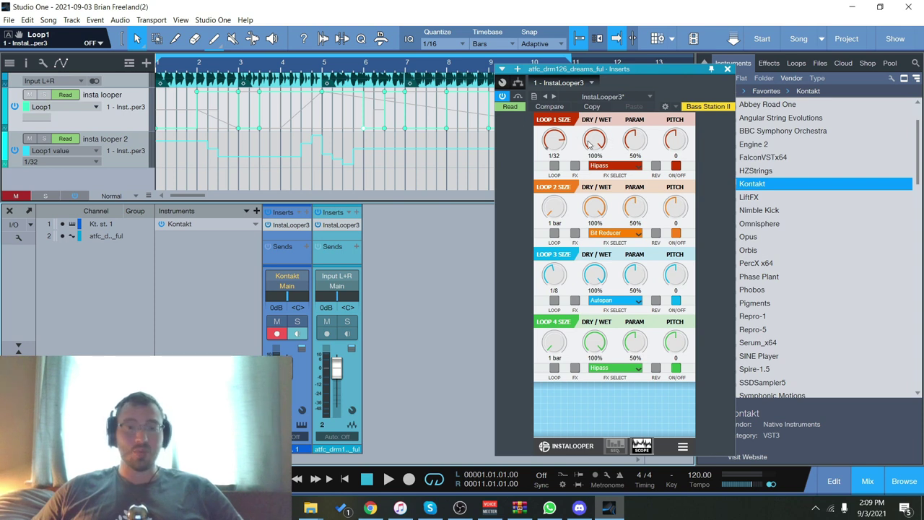
pyautogui.scroll(1, 375, 159)
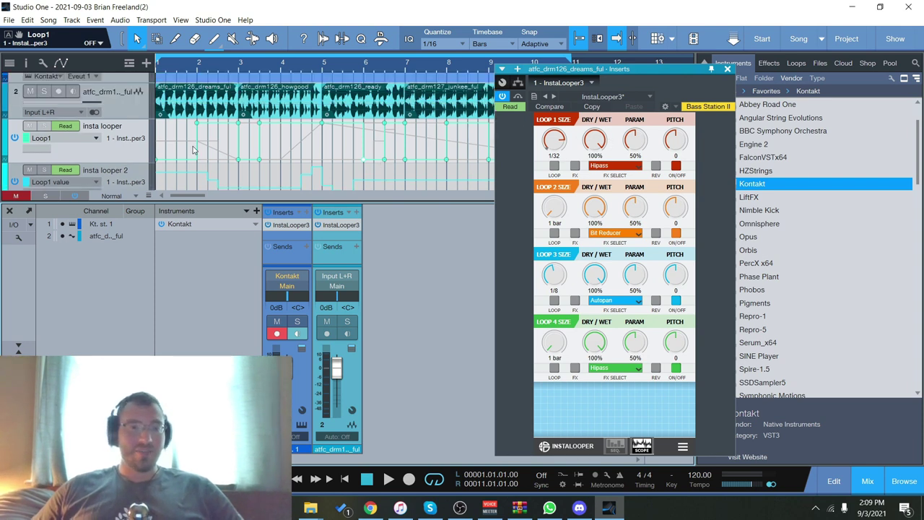
pyautogui.scroll(-1, 292, 142)
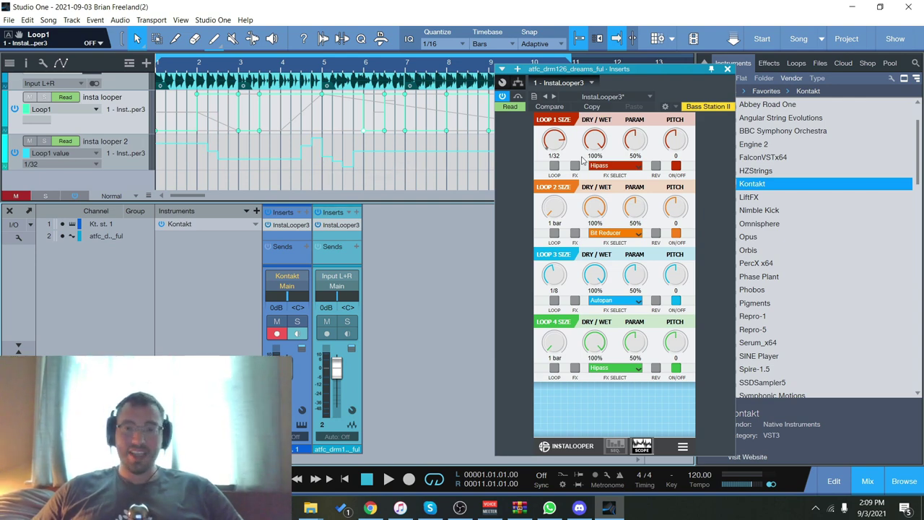
pyautogui.moveTo(644, 70)
pyautogui.mouseDown()
pyautogui.moveTo(627, 80)
pyautogui.moveTo(645, 67)
pyautogui.mouseUp()
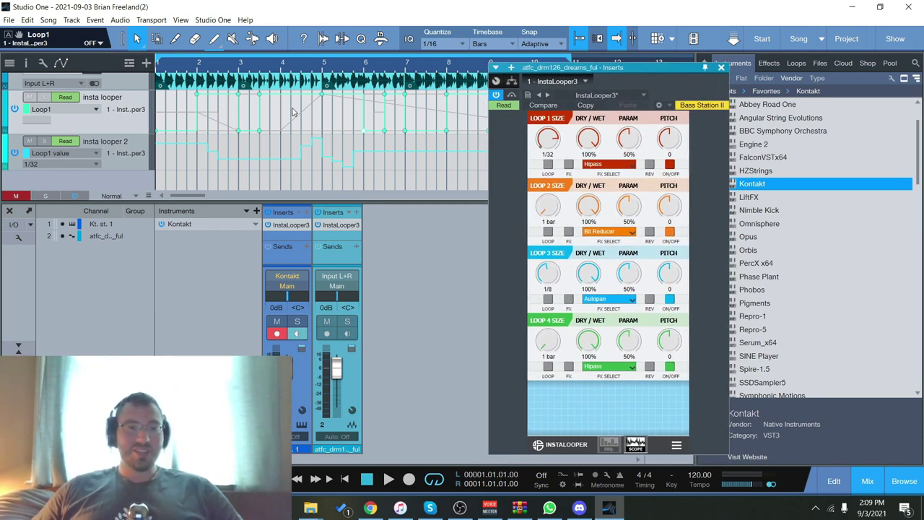
pyautogui.scroll(1, 149, 130)
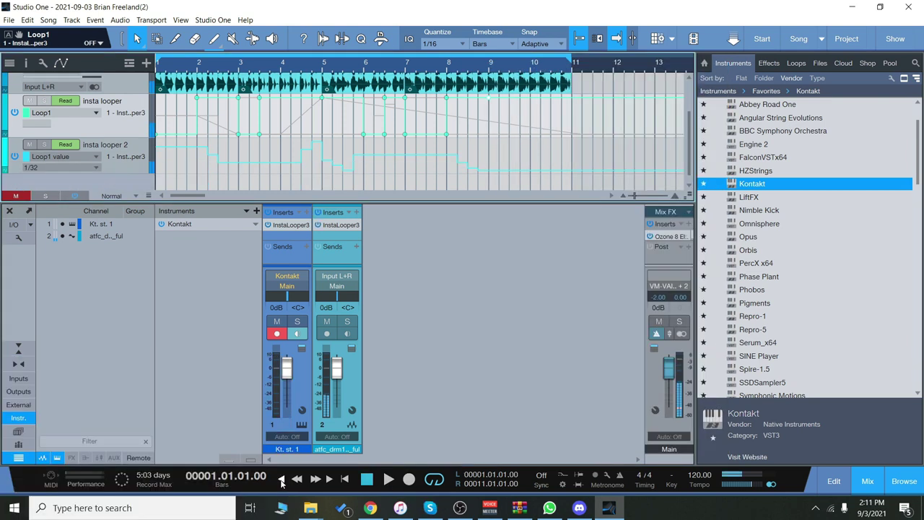
# Play the song from the start and watch the automated Loop 1 controls in the drum track's InstaLooper3 window
pyautogui.press('space')
pyautogui.click(337, 229)
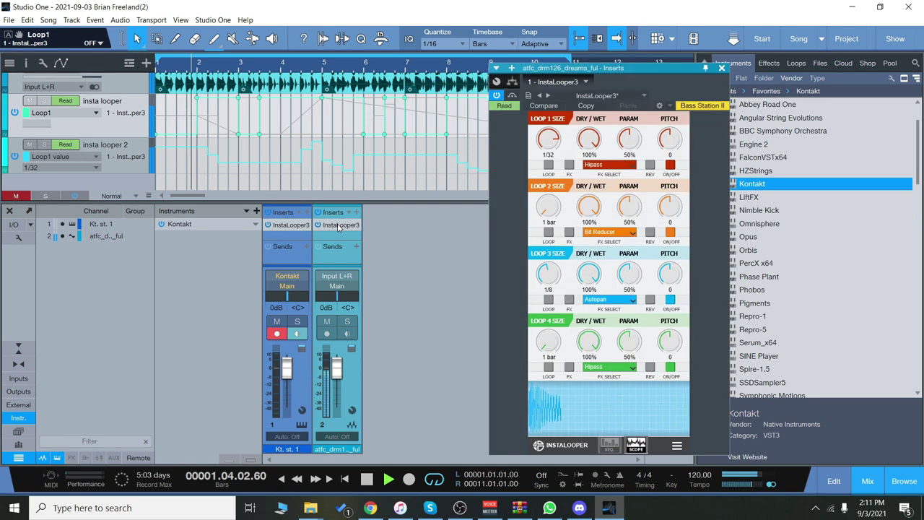
pyautogui.moveTo(655, 54); pyautogui.dragTo(549, 44)
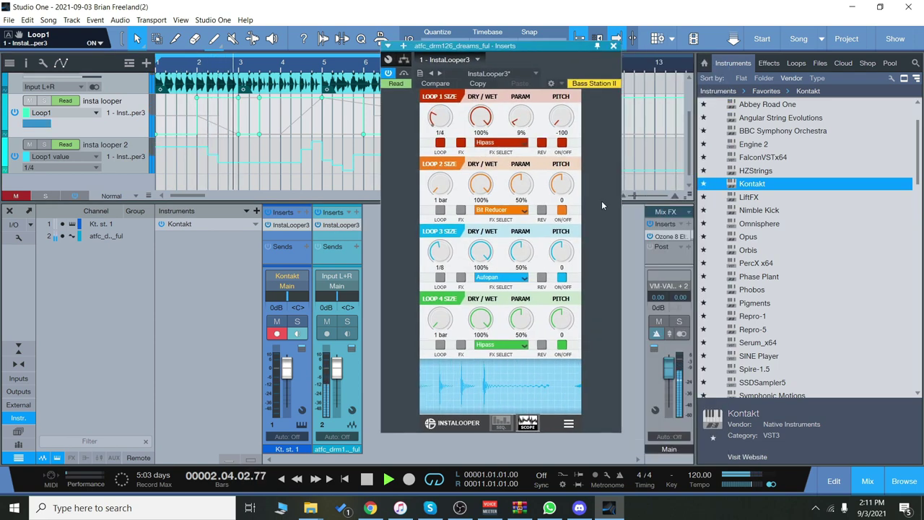